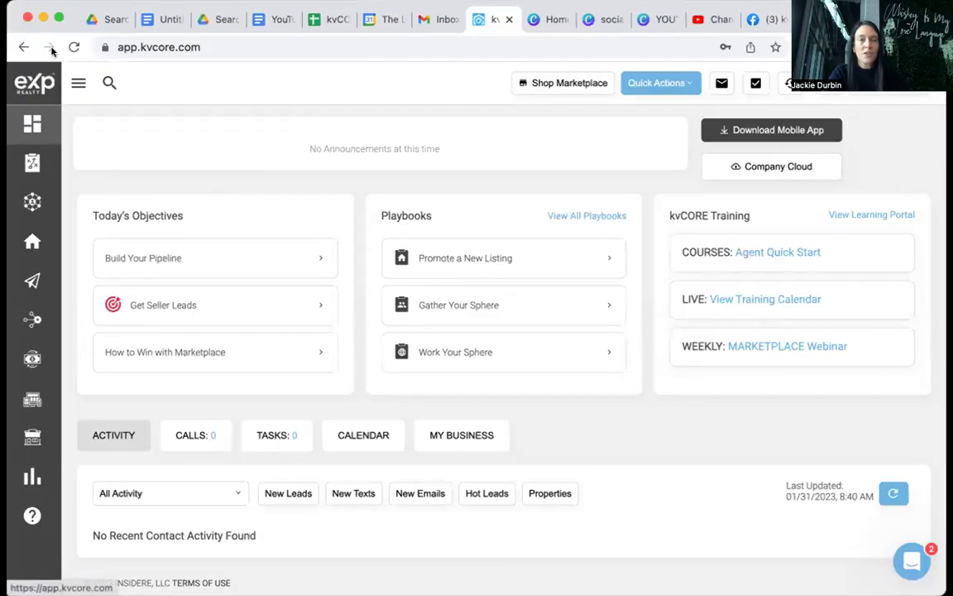
# - Go full screen and open Marketing > Smart Campaigns to list my campaigns
pyautogui.click(57, 18)
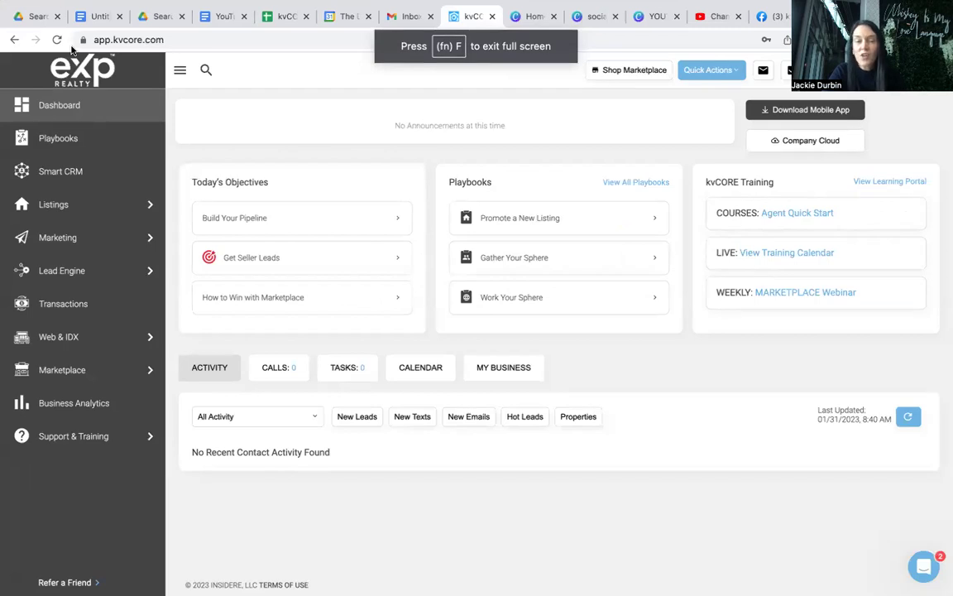
pyautogui.moveTo(70, 236)
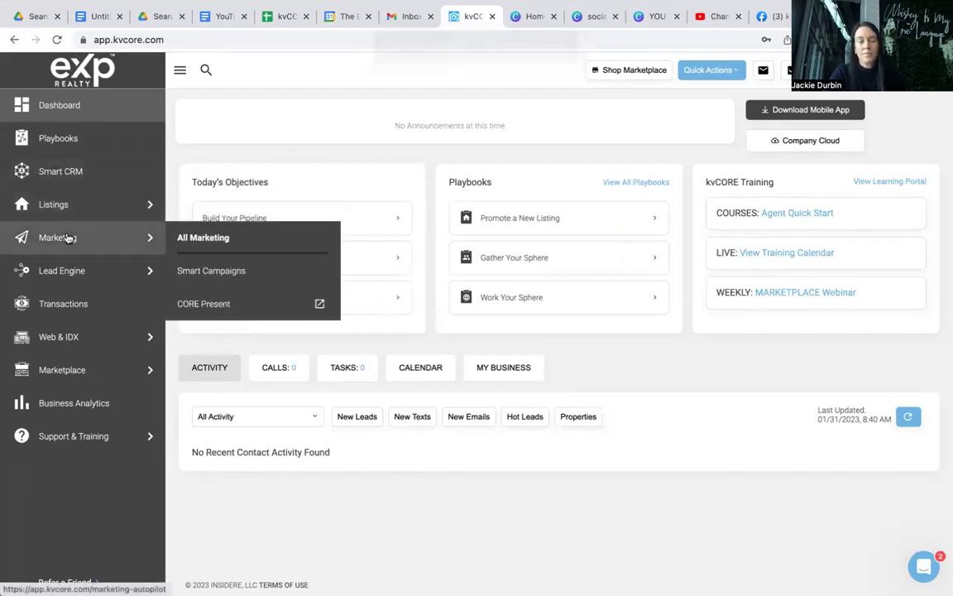
pyautogui.click(217, 272)
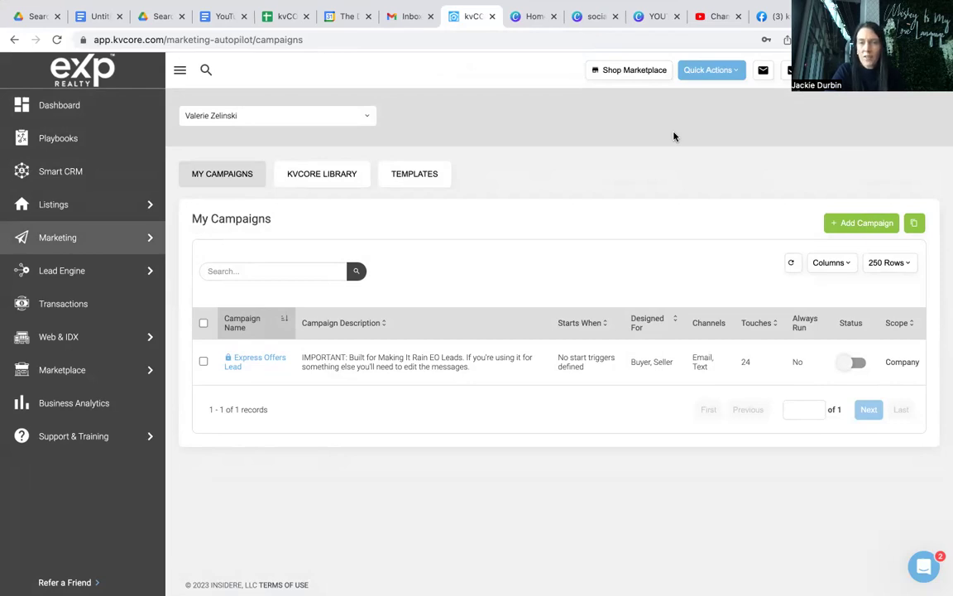
# - Show the kvCORE Library campaigns, dismiss the announcement, and sort them by Designed For
pyautogui.click(326, 181)
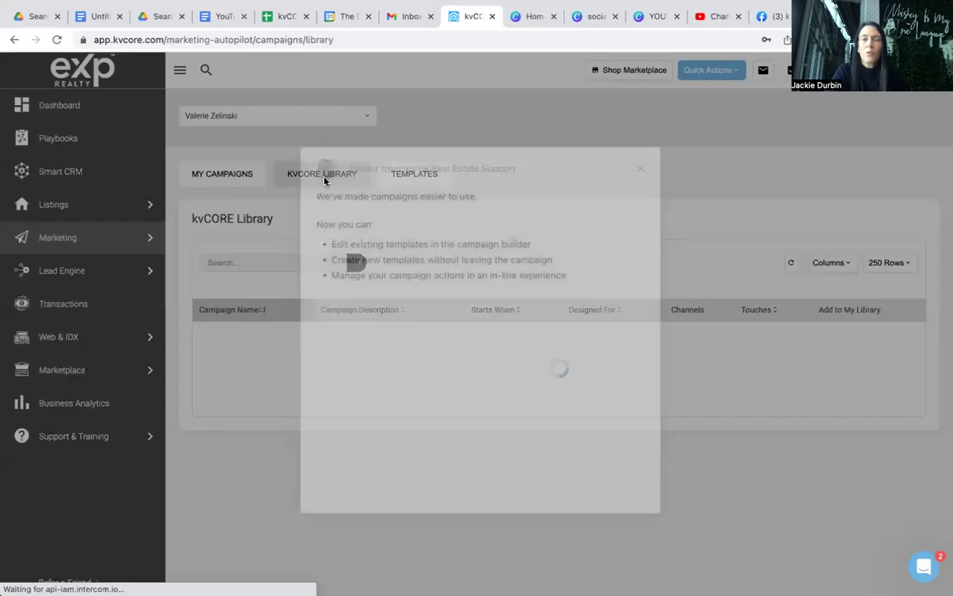
pyautogui.click(641, 168)
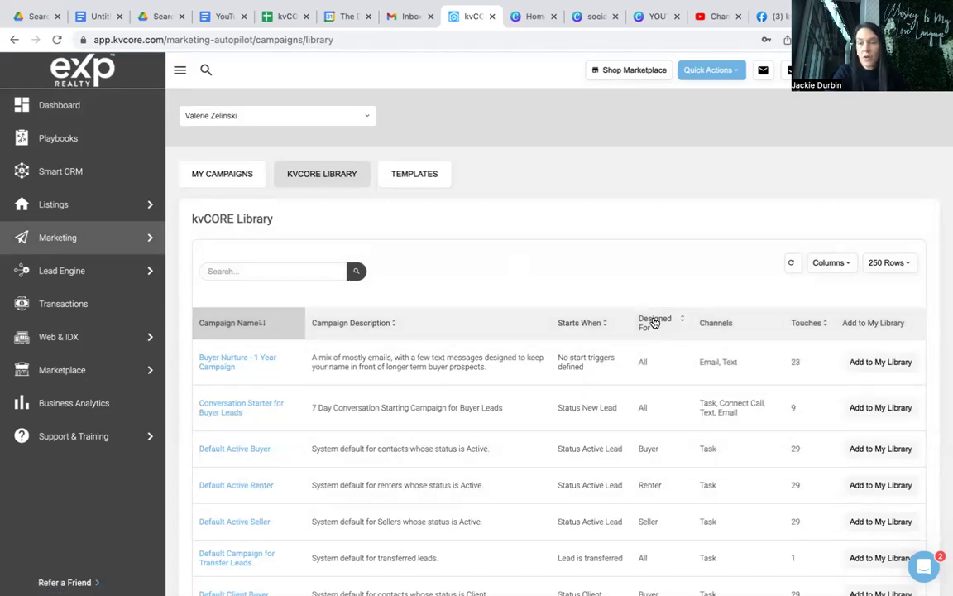
pyautogui.click(654, 323)
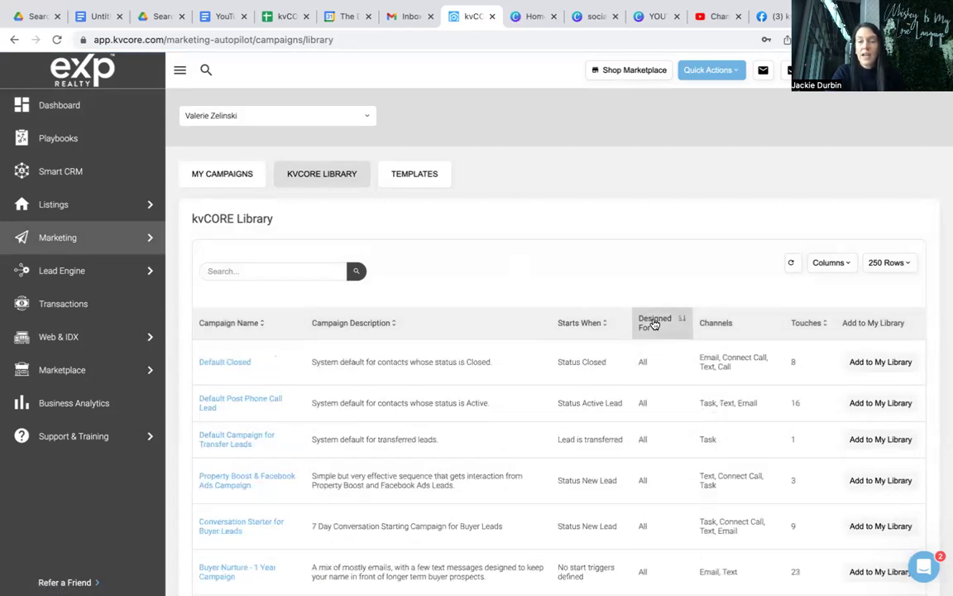
pyautogui.scroll(-1, 658, 455)
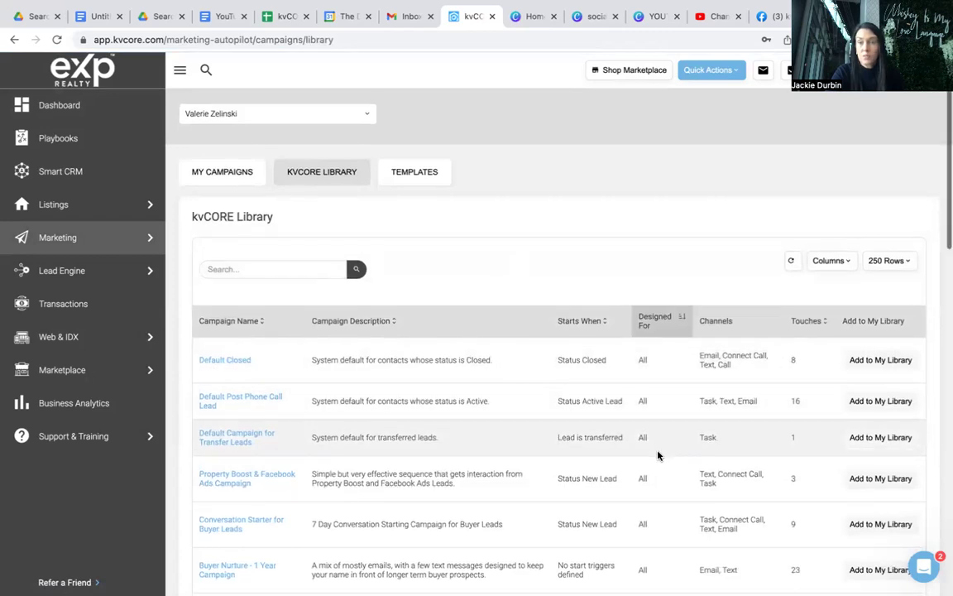
pyautogui.scroll(-3, 659, 455)
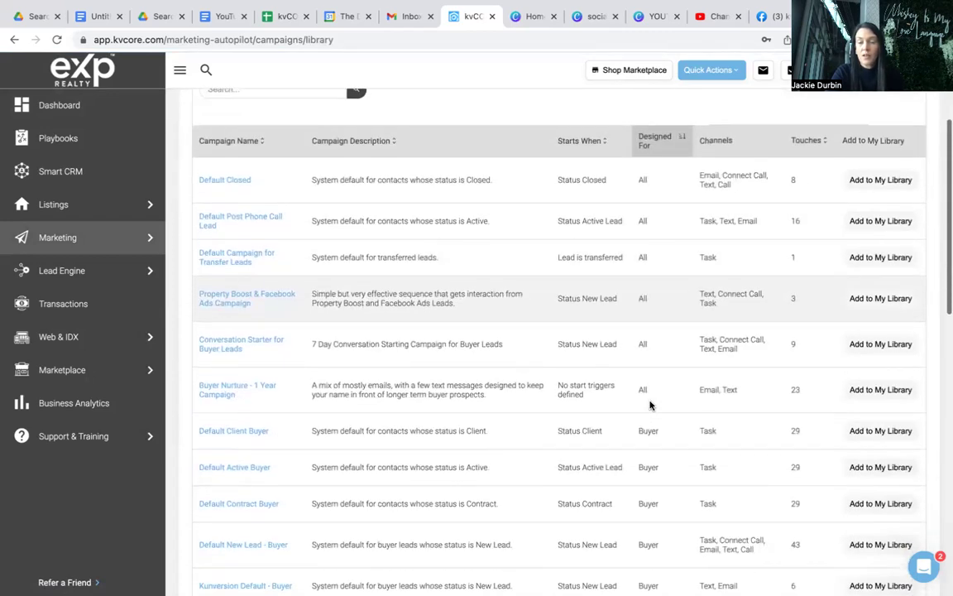
pyautogui.scroll(-2, 650, 405)
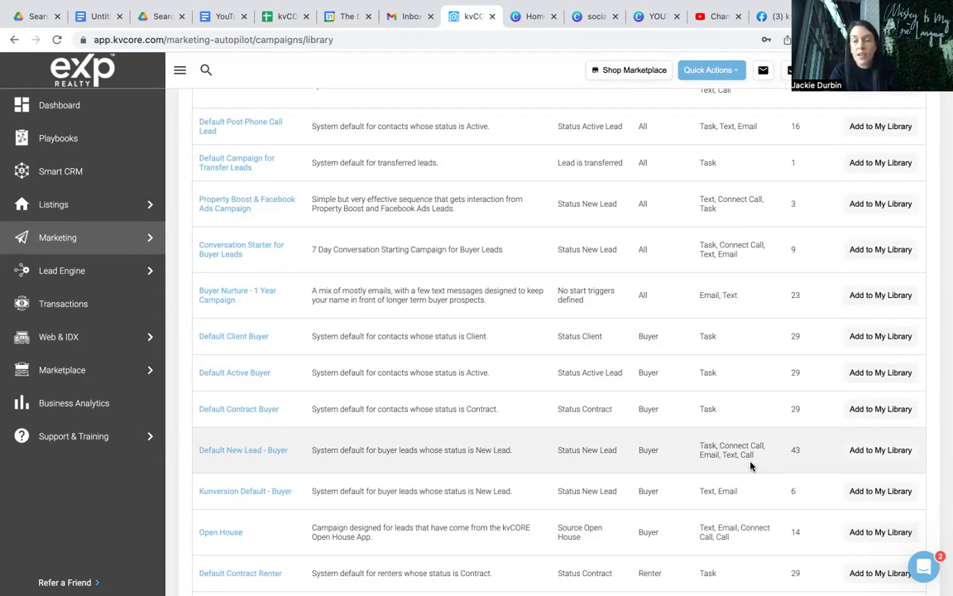
# - Add Default New Lead - Buyer to My Library and begin cloning it from its details page
pyautogui.click(869, 454)
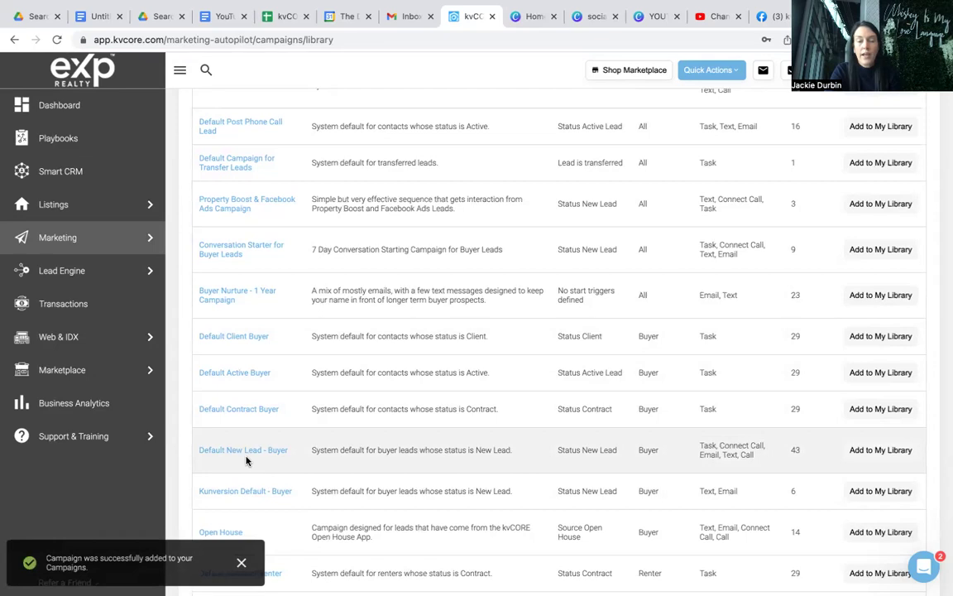
pyautogui.click(243, 452)
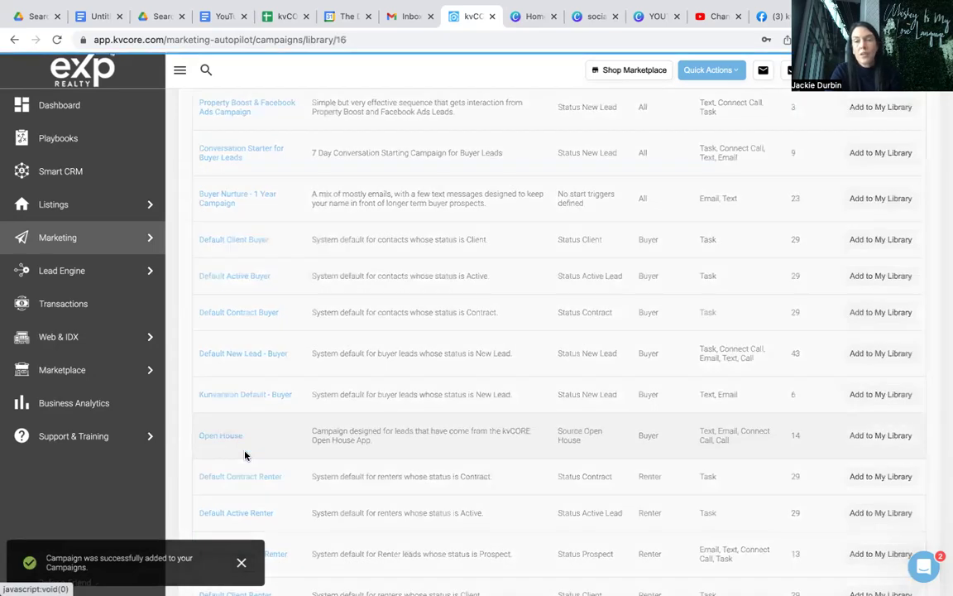
pyautogui.scroll(3, 245, 454)
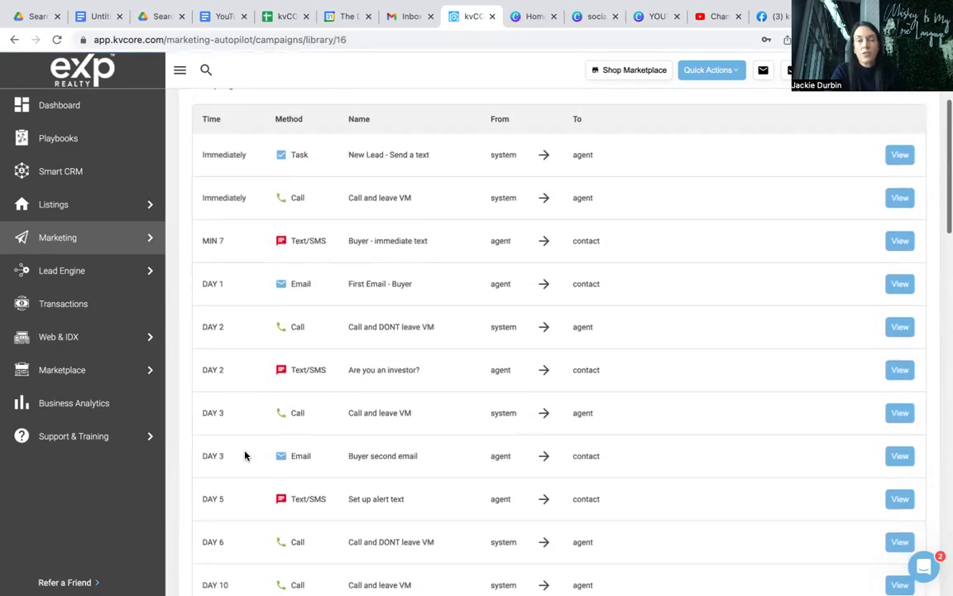
pyautogui.scroll(1, 245, 454)
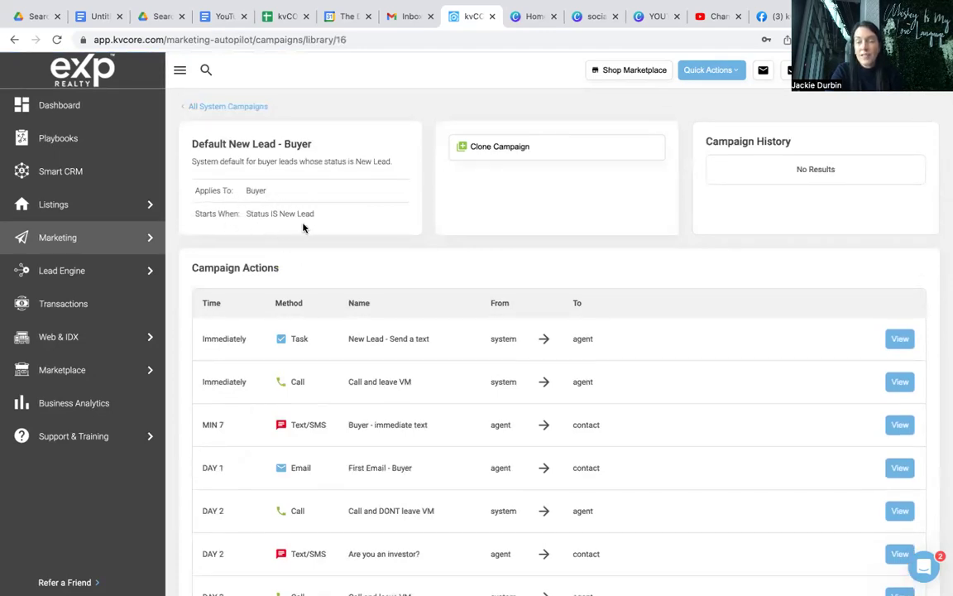
pyautogui.click(494, 149)
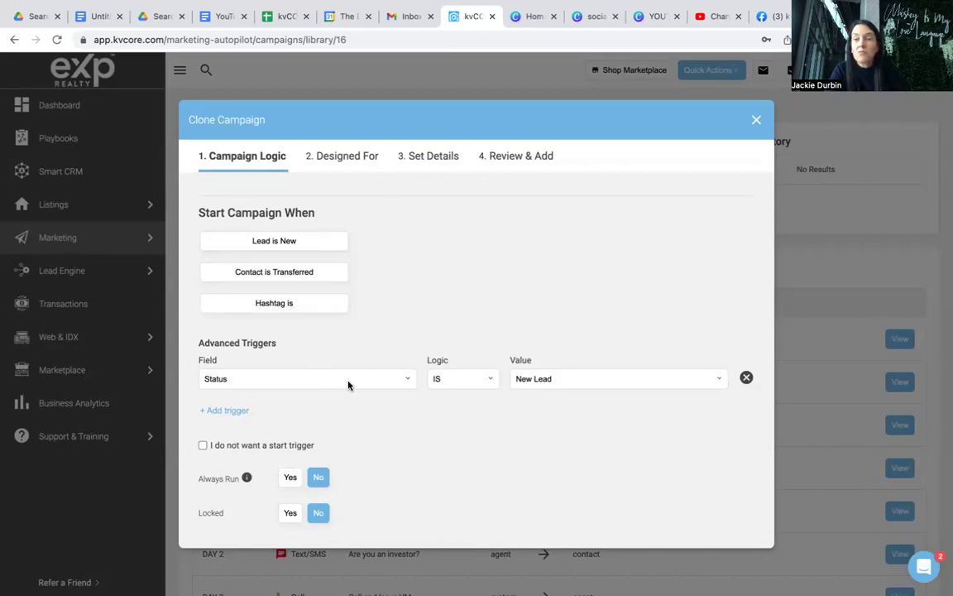
# - Change the clone's start trigger from Status to Hashtag #newbuyer
pyautogui.click(323, 312)
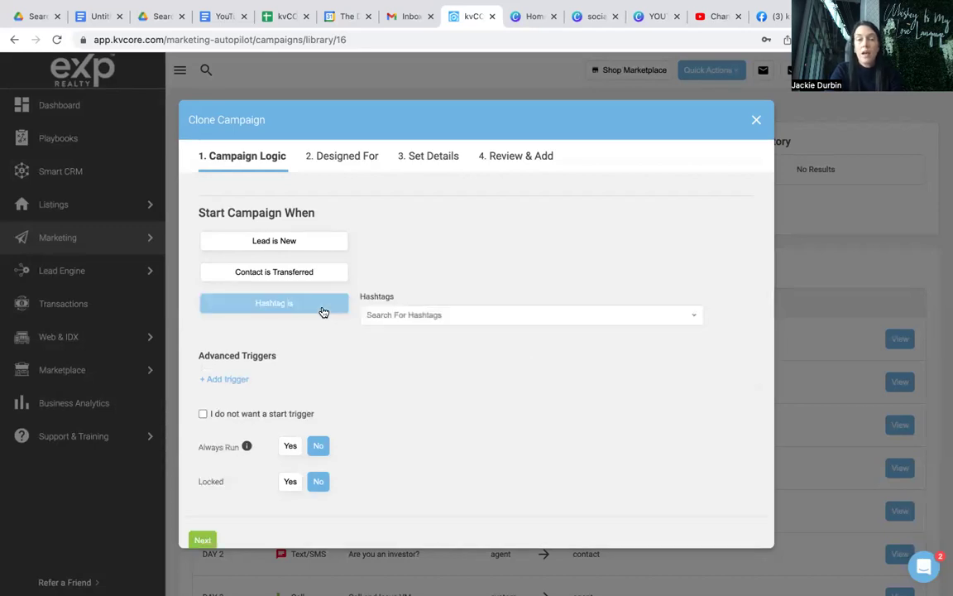
pyautogui.click(380, 315)
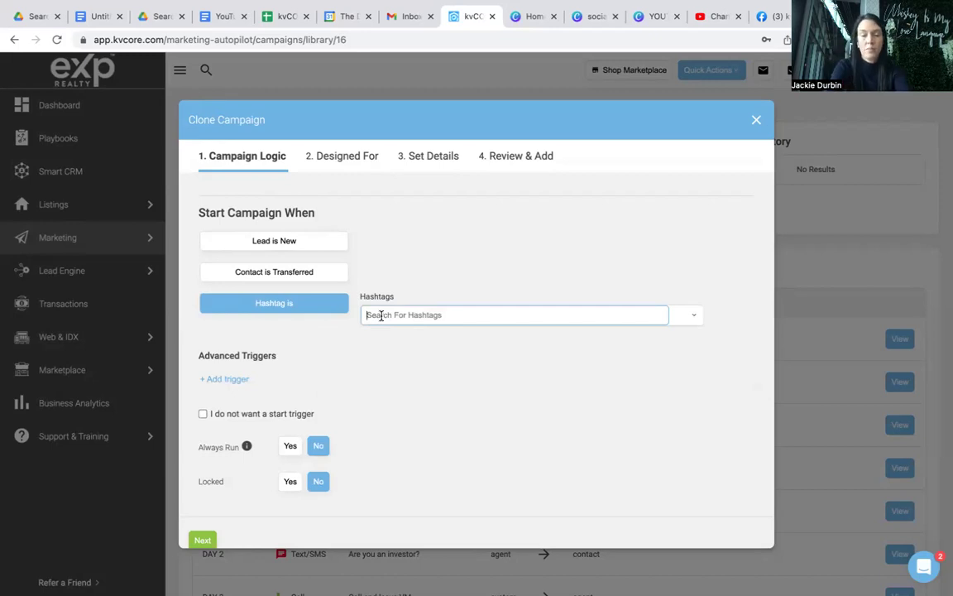
pyautogui.write('newbuyer')
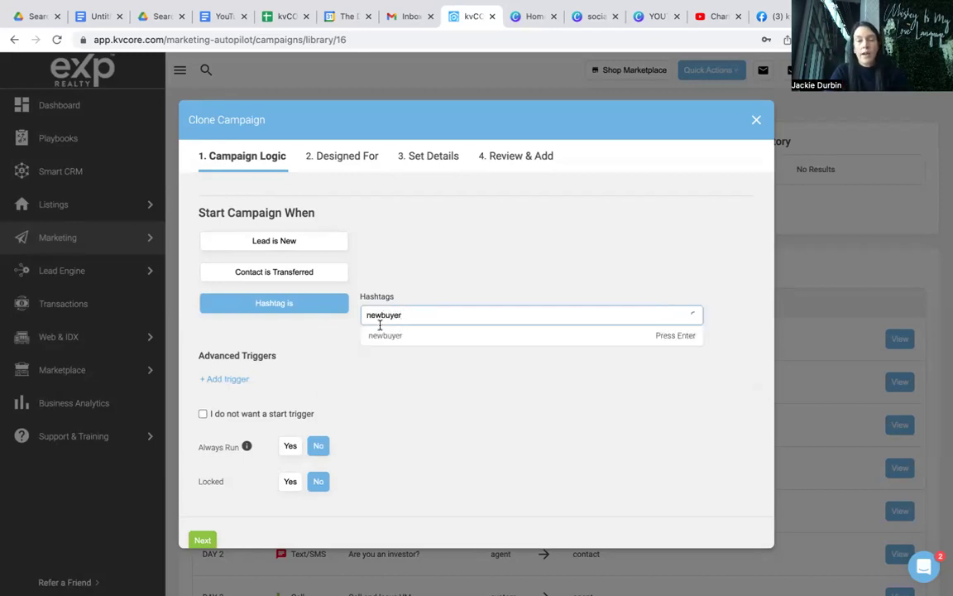
pyautogui.click(374, 336)
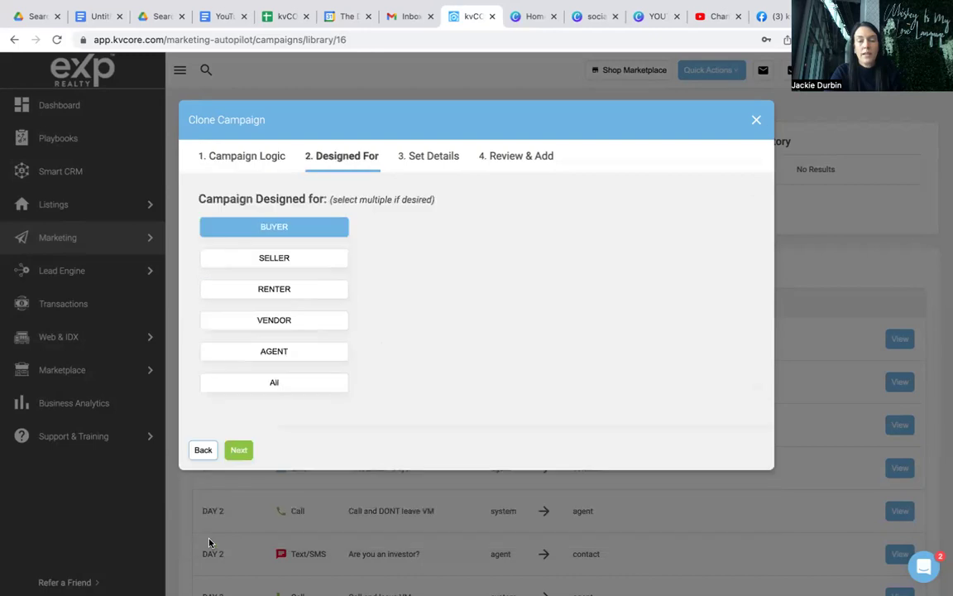
pyautogui.click(239, 450)
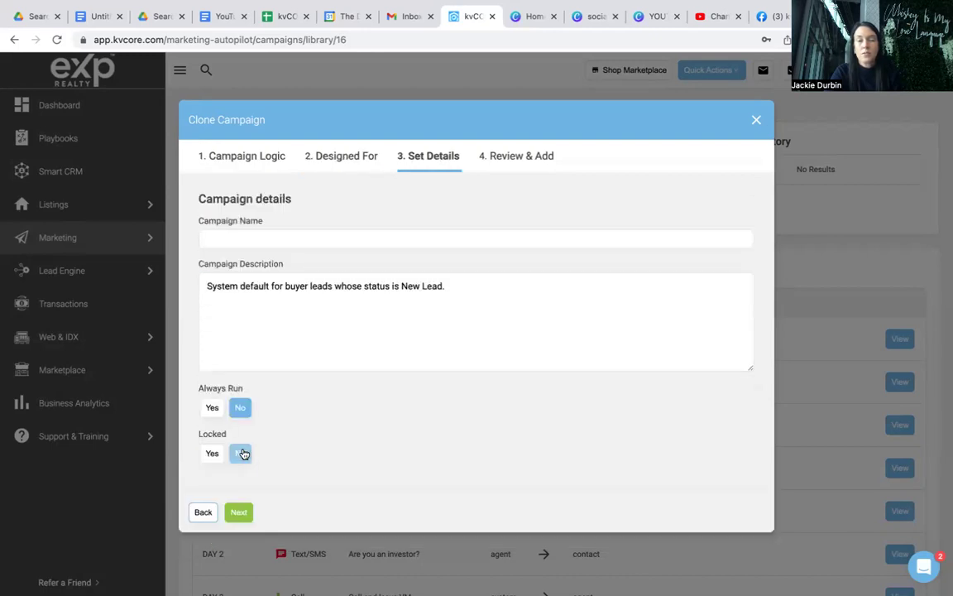
# - Name the clone 'New Buyer Nurture Campaign', fixing the typo, then review and finish
pyautogui.click(285, 237)
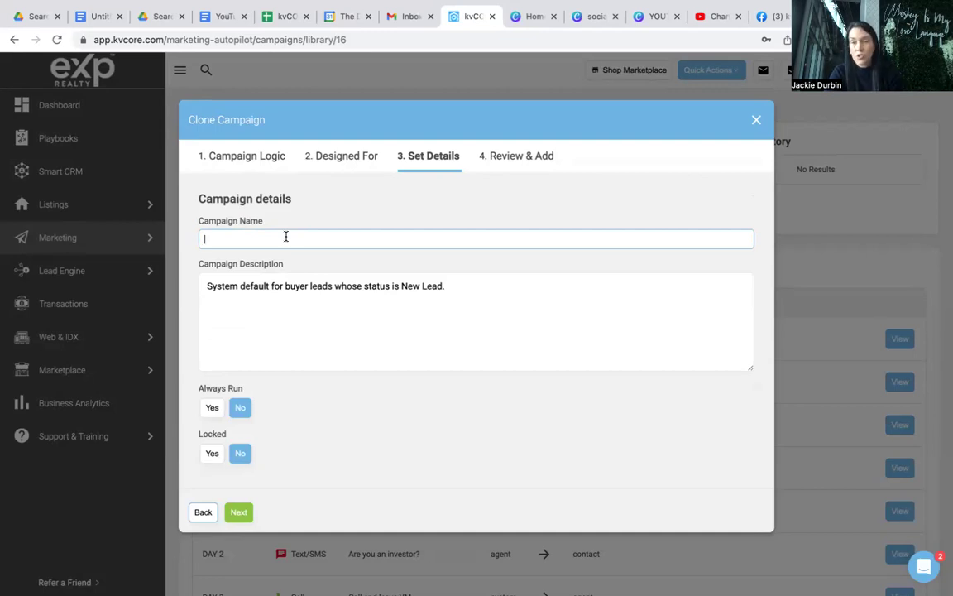
pyautogui.write('New Buye')
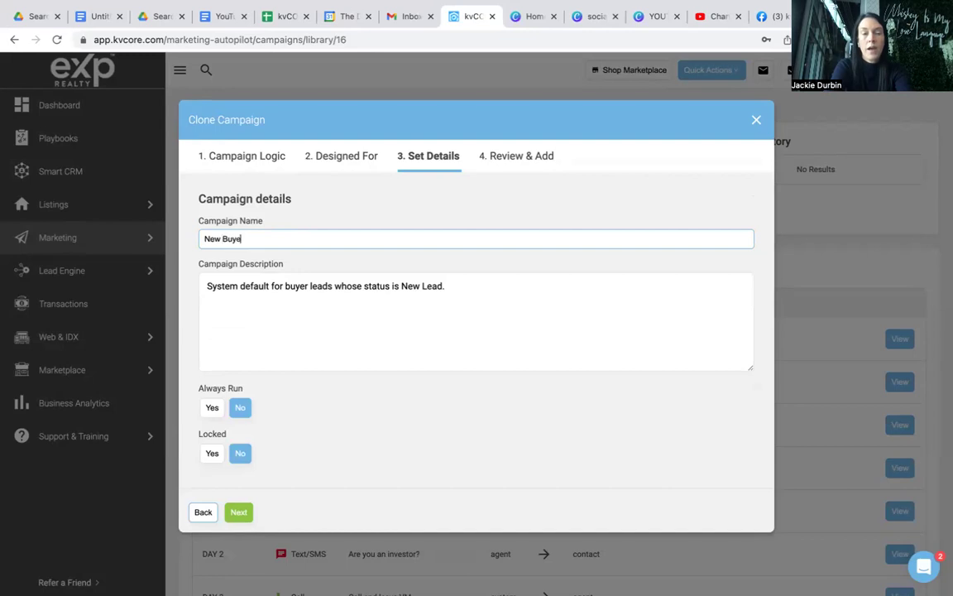
pyautogui.write('r Nurt')
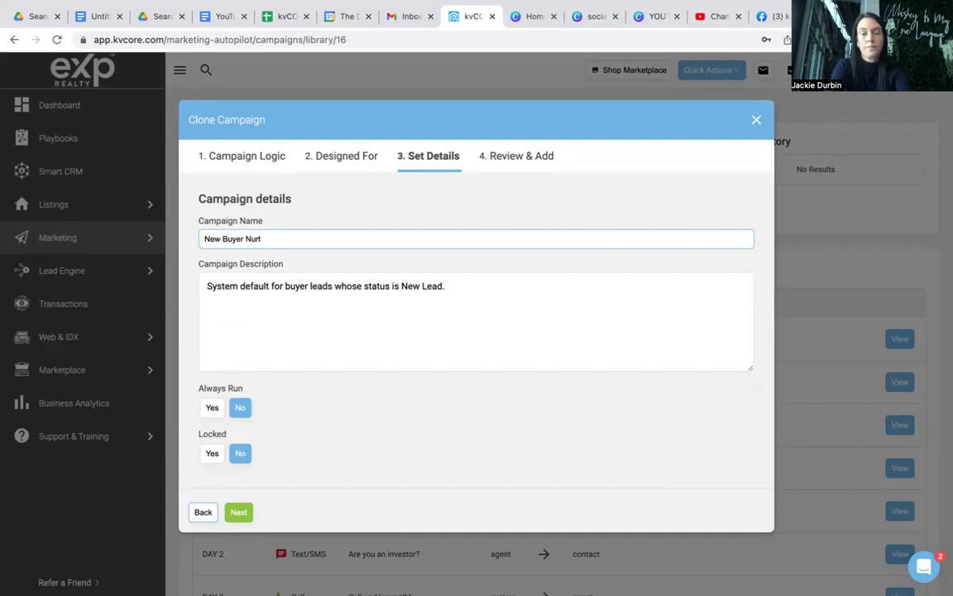
pyautogui.write('ure Campaing')
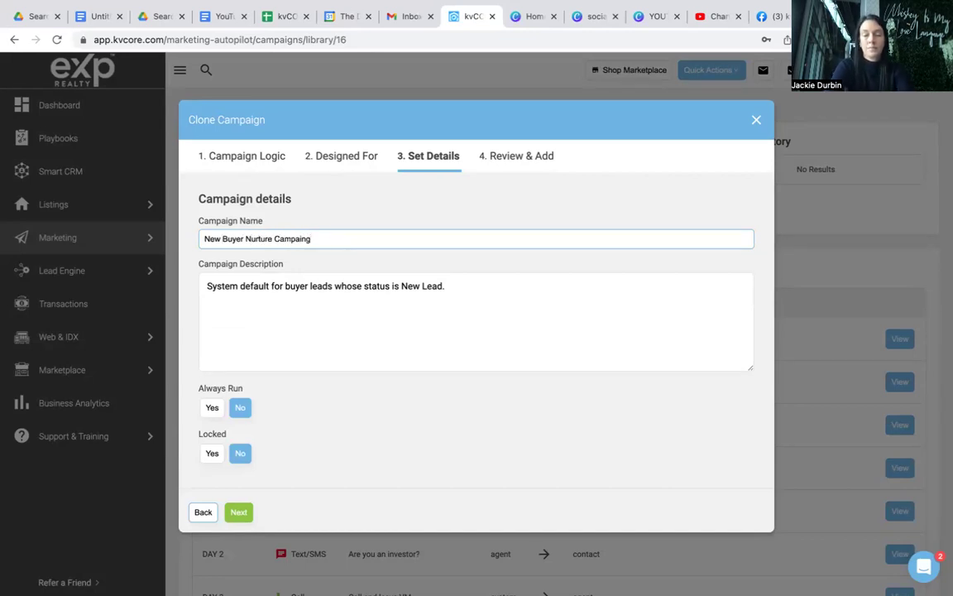
pyautogui.press('BackSpace')
pyautogui.press('BackSpace')
pyautogui.write('gn')
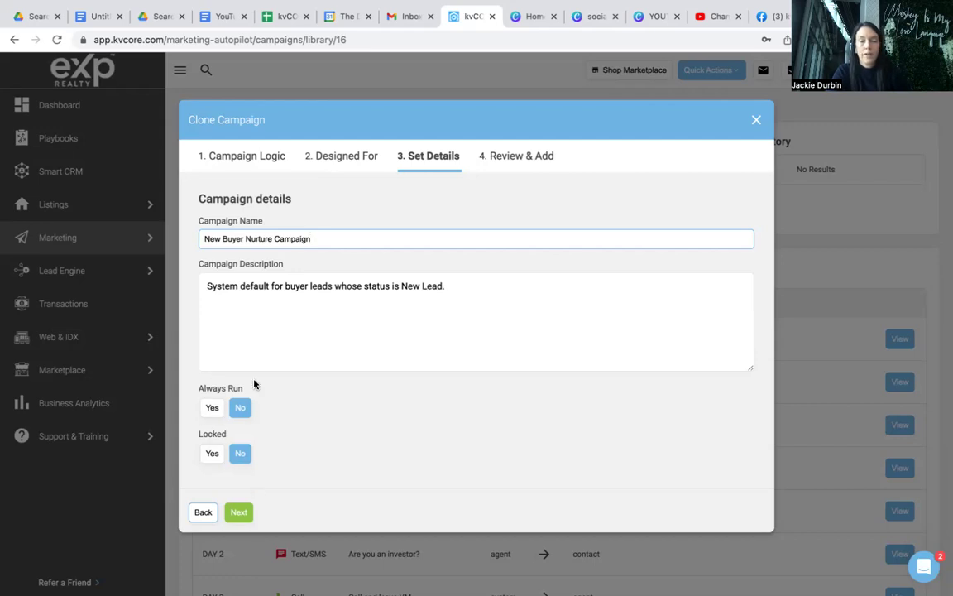
pyautogui.click(237, 513)
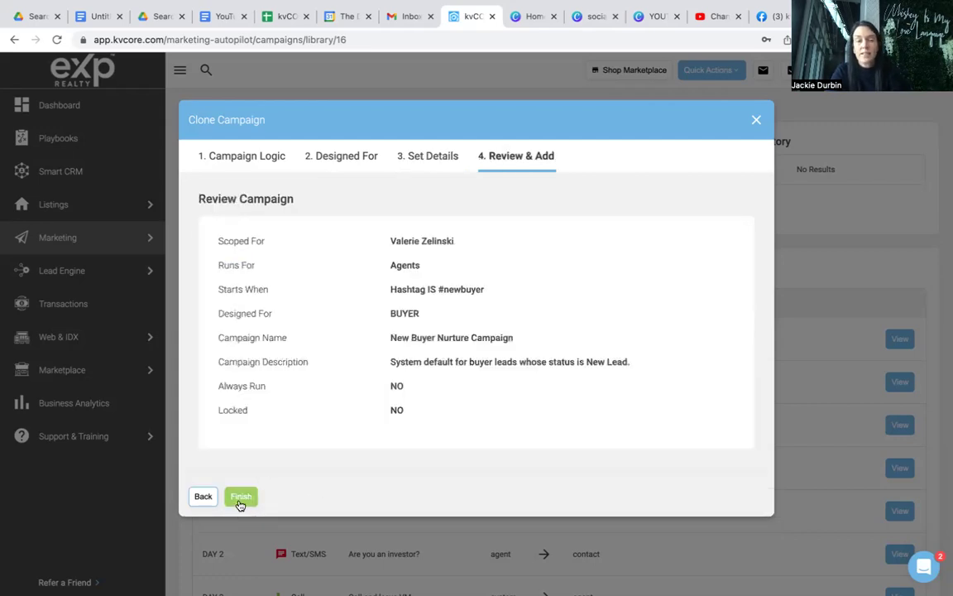
pyautogui.click(240, 499)
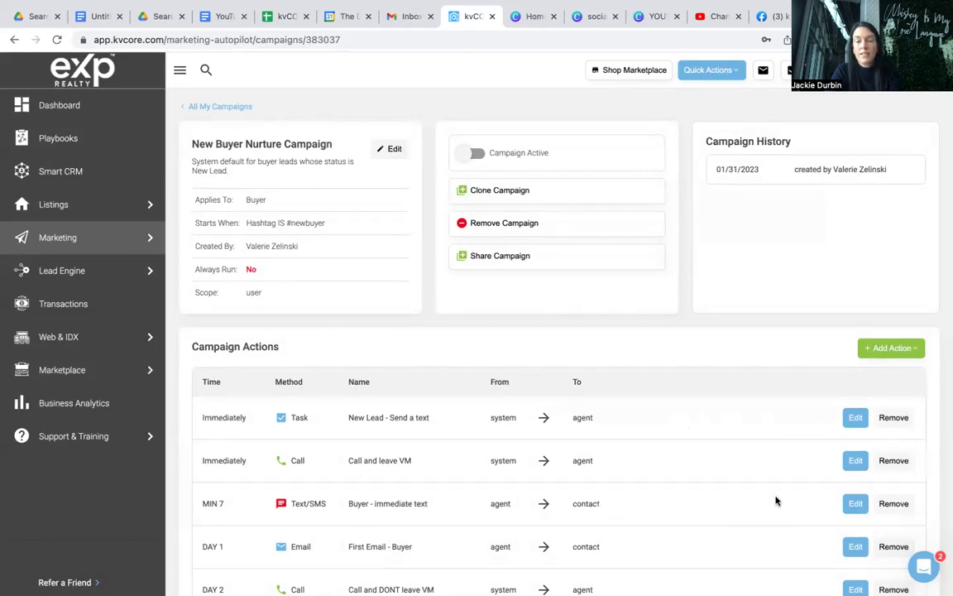
# - Delete the dash before {agent_first_name} in the MIN 7 text and save it as template 'Text 1'
pyautogui.click(856, 504)
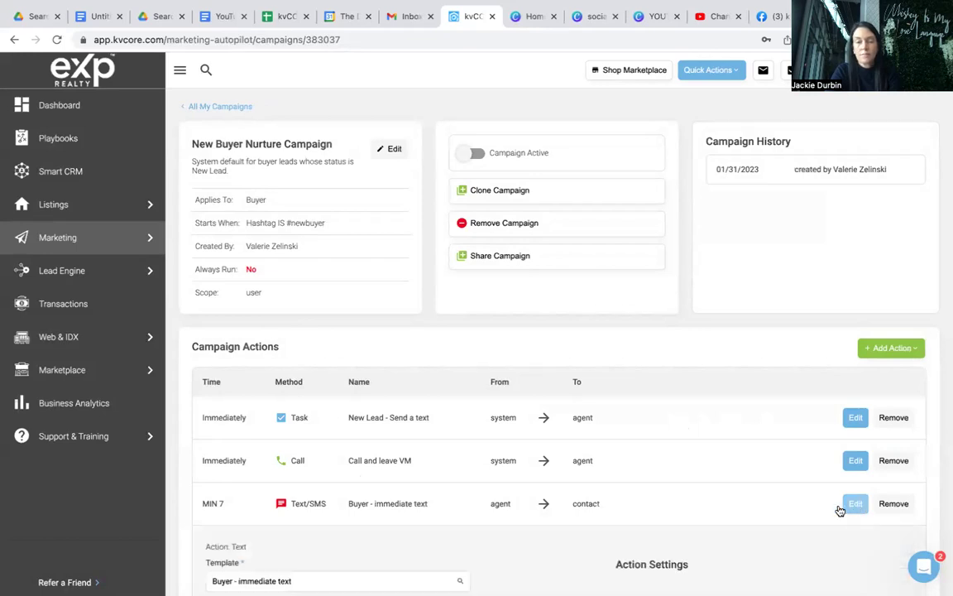
pyautogui.scroll(-3, 742, 498)
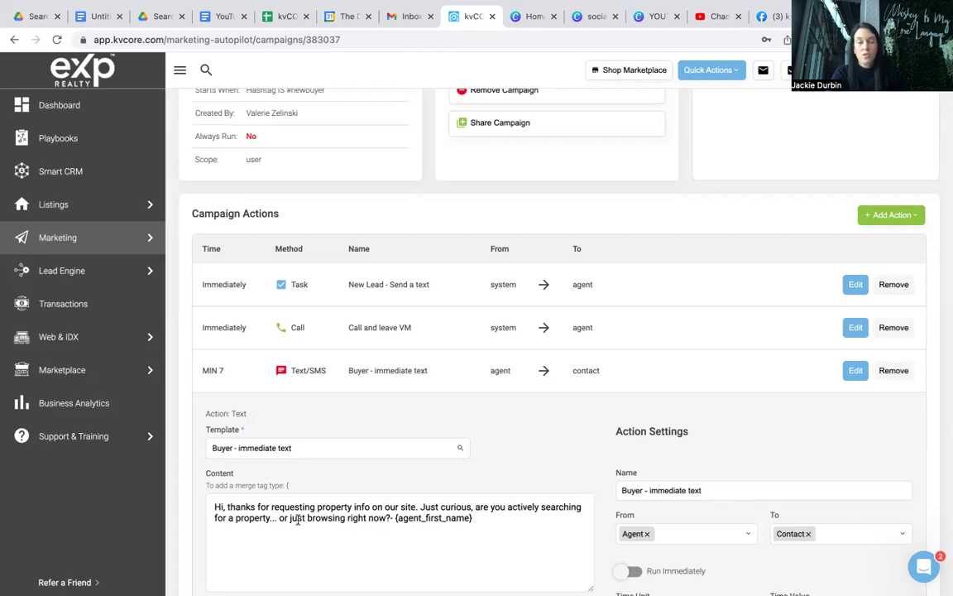
pyautogui.click(393, 517)
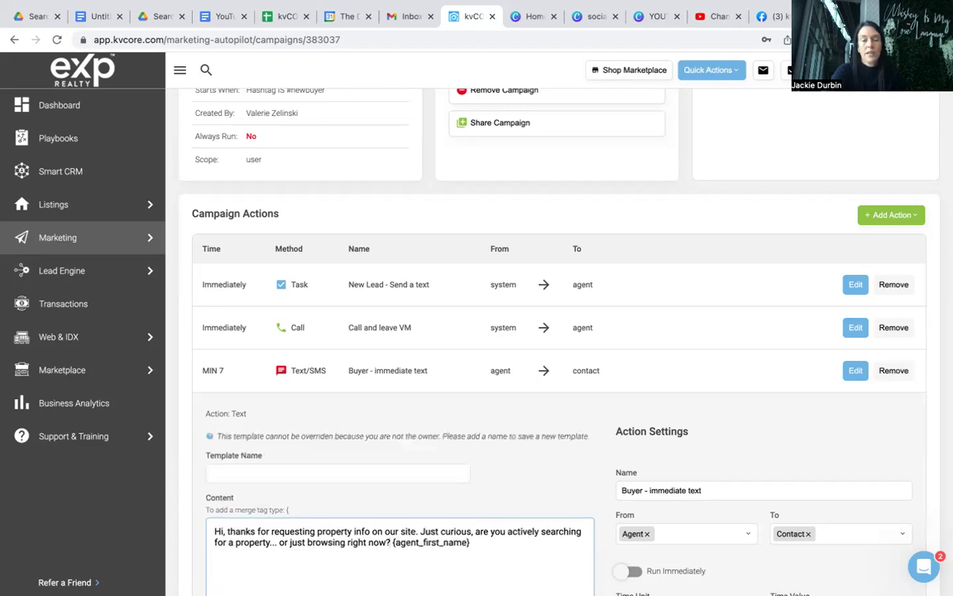
pyautogui.click(265, 472)
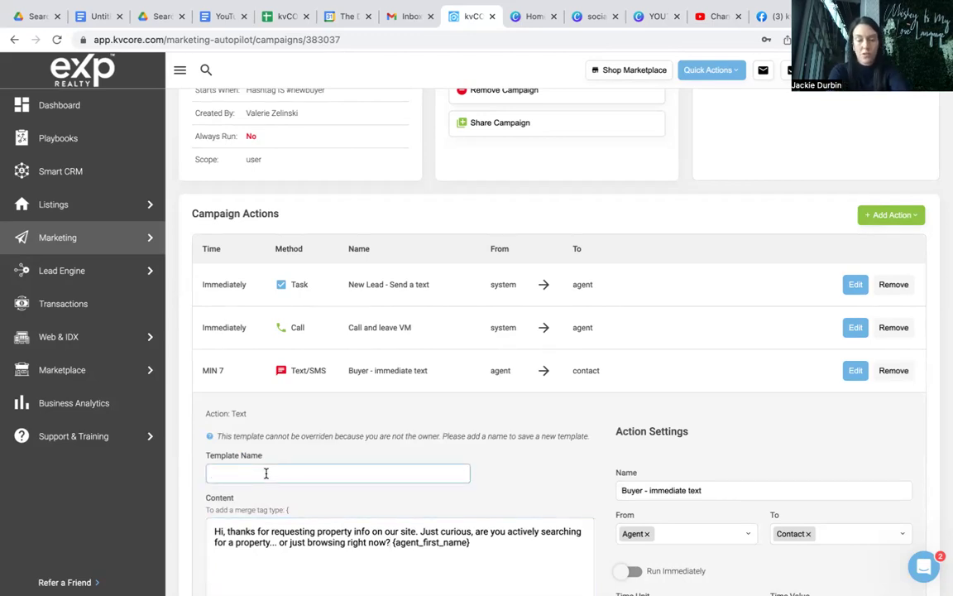
pyautogui.write('Text 1')
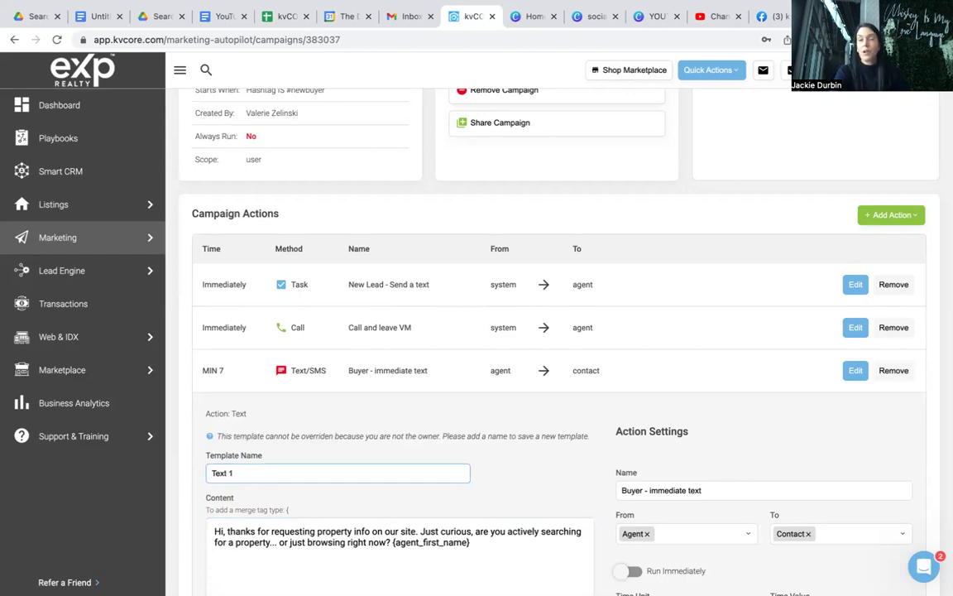
pyautogui.scroll(-5, 546, 347)
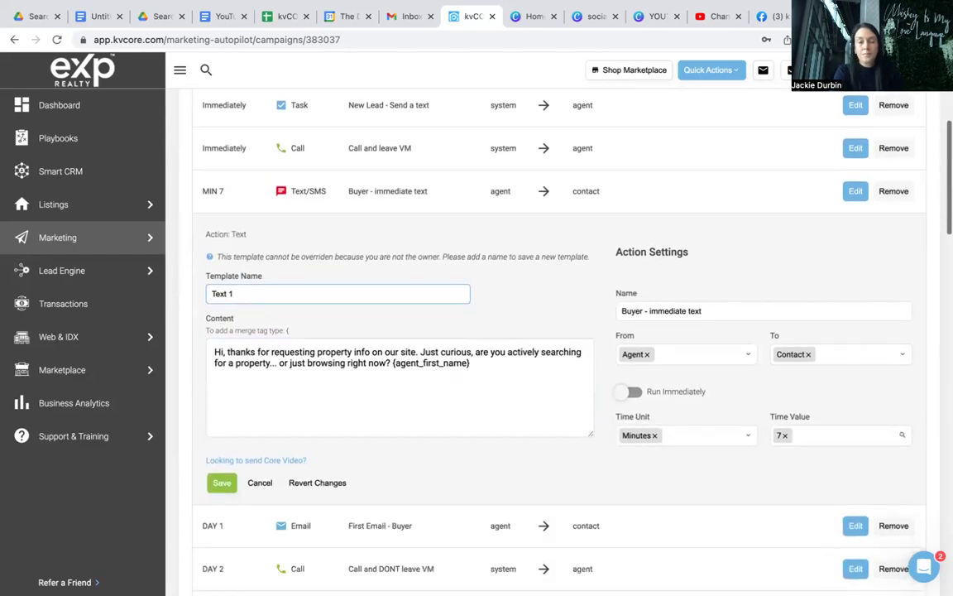
pyautogui.click(218, 461)
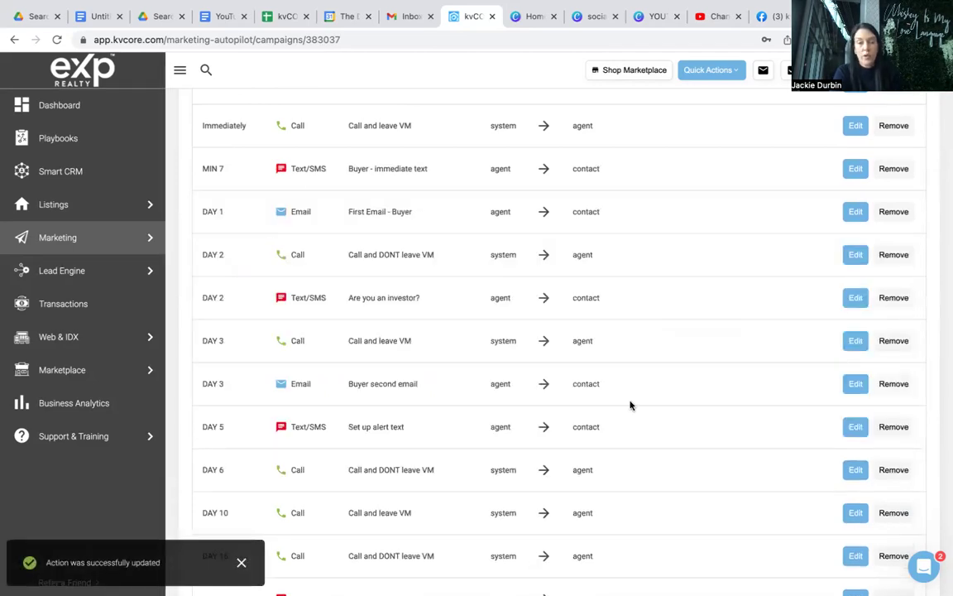
# - In the DAY 3 Buyer second email, delete 'walk through' from the first sentence
pyautogui.click(856, 384)
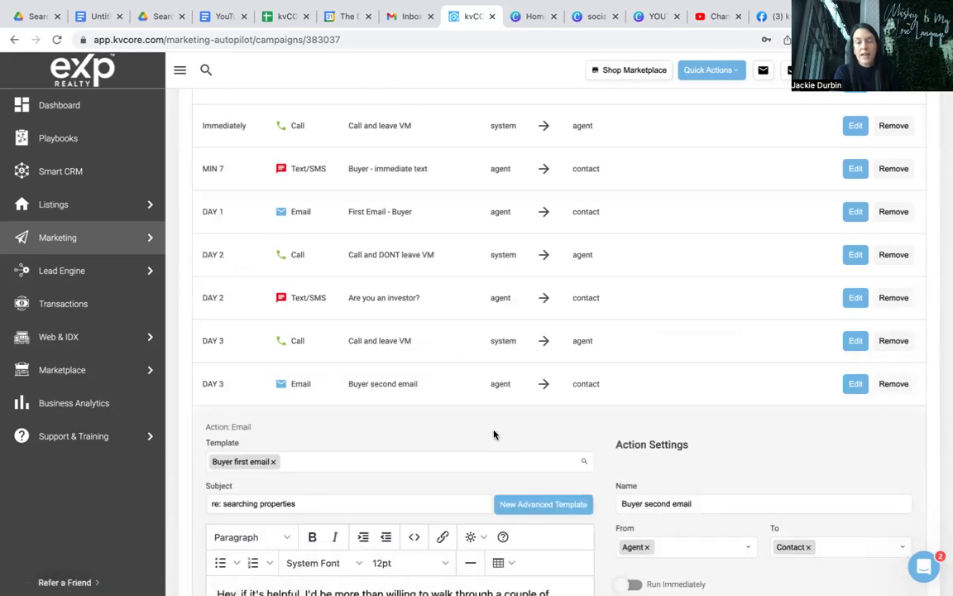
pyautogui.scroll(-5, 494, 432)
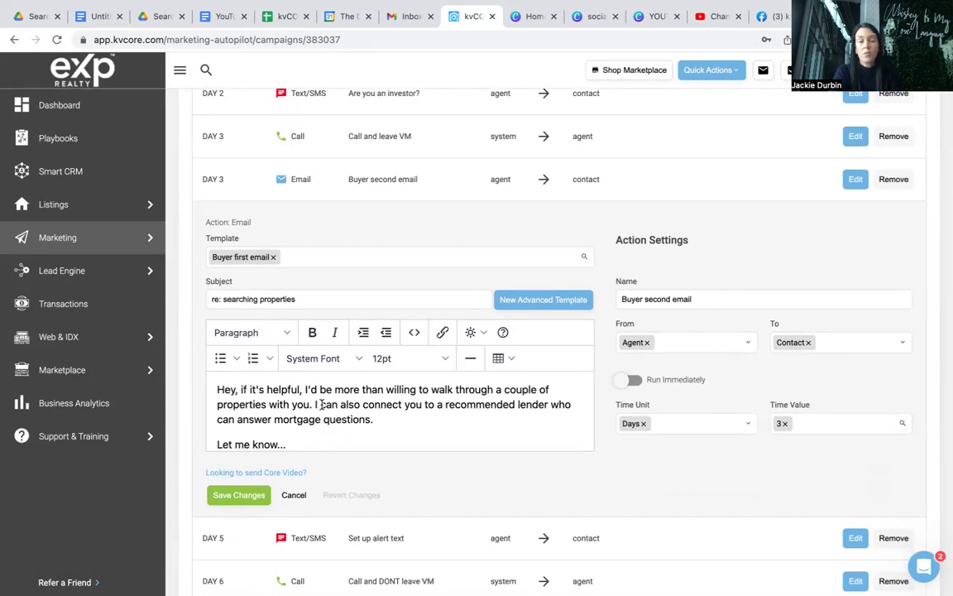
pyautogui.scroll(-2, 322, 404)
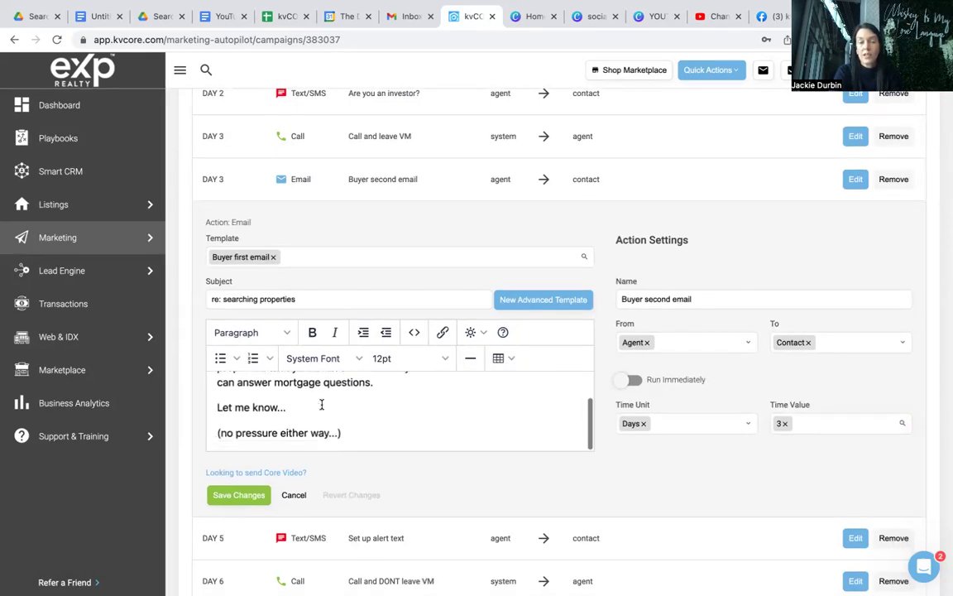
pyautogui.scroll(-1, 322, 404)
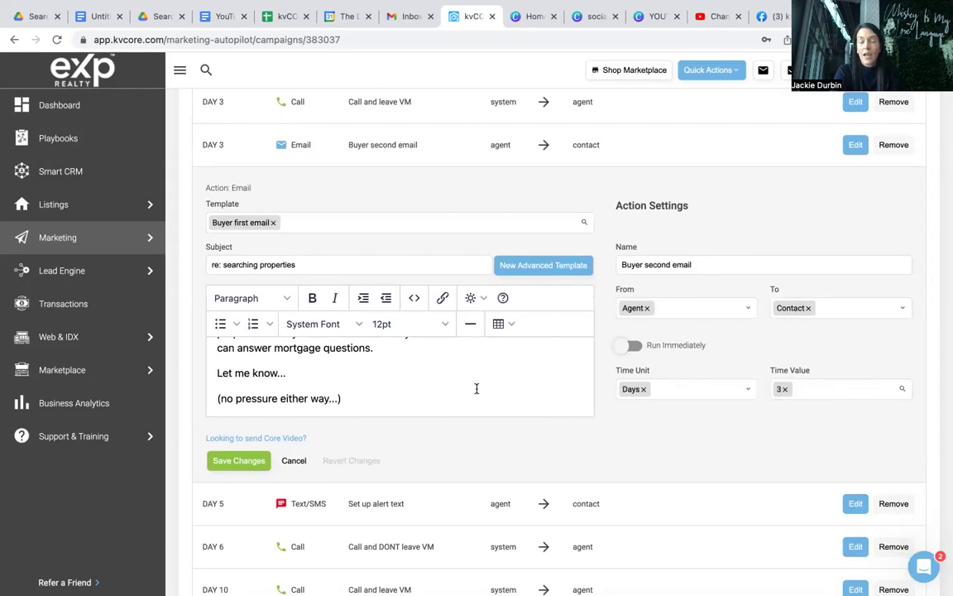
pyautogui.scroll(2, 478, 388)
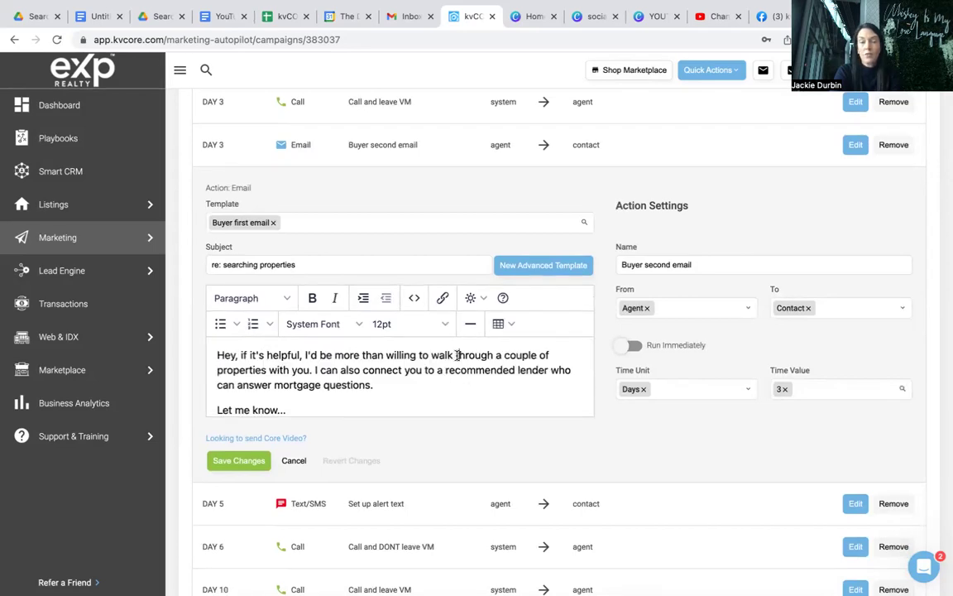
pyautogui.moveTo(494, 355); pyautogui.dragTo(426, 355)
pyautogui.press('BackSpace')
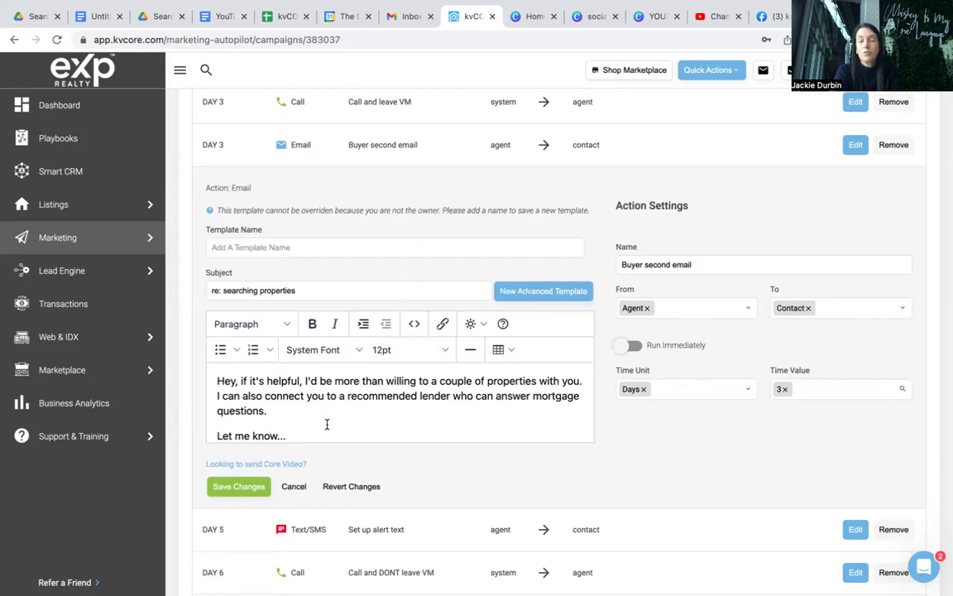
# - Build a new advanced template for the Day 3 email with a Button block and save it
pyautogui.click(566, 302)
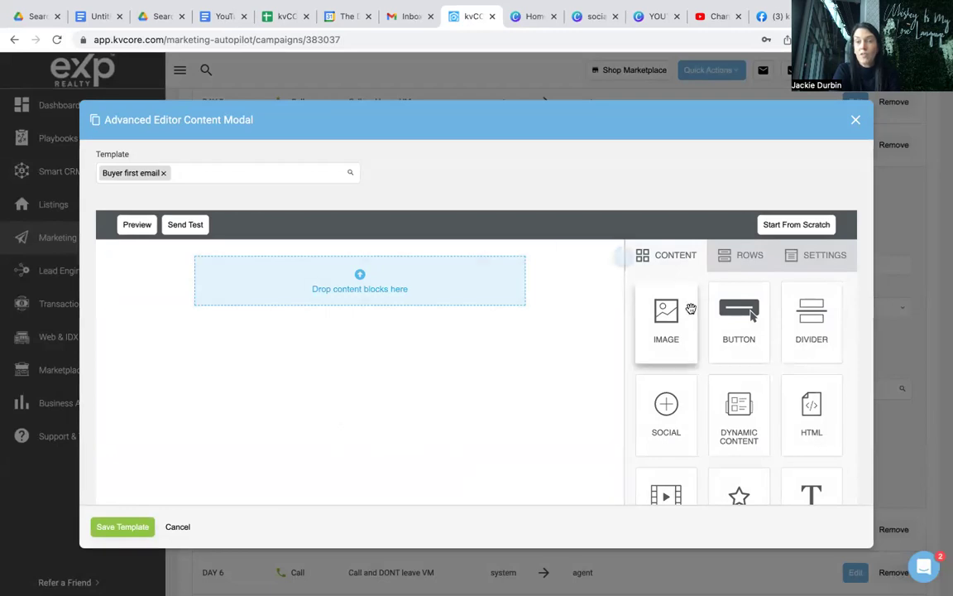
pyautogui.moveTo(749, 320); pyautogui.dragTo(485, 282)
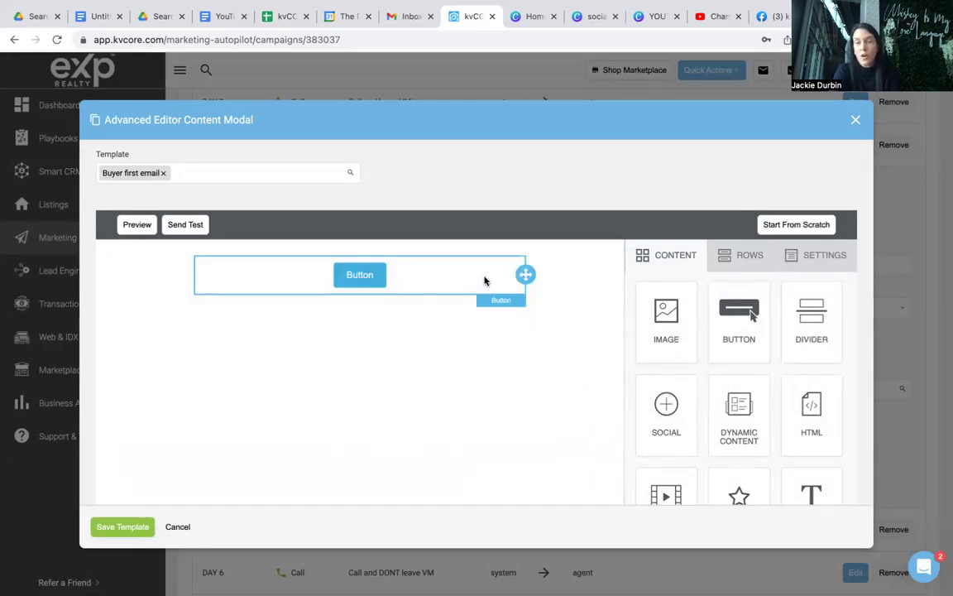
pyautogui.moveTo(666, 318); pyautogui.dragTo(373, 302)
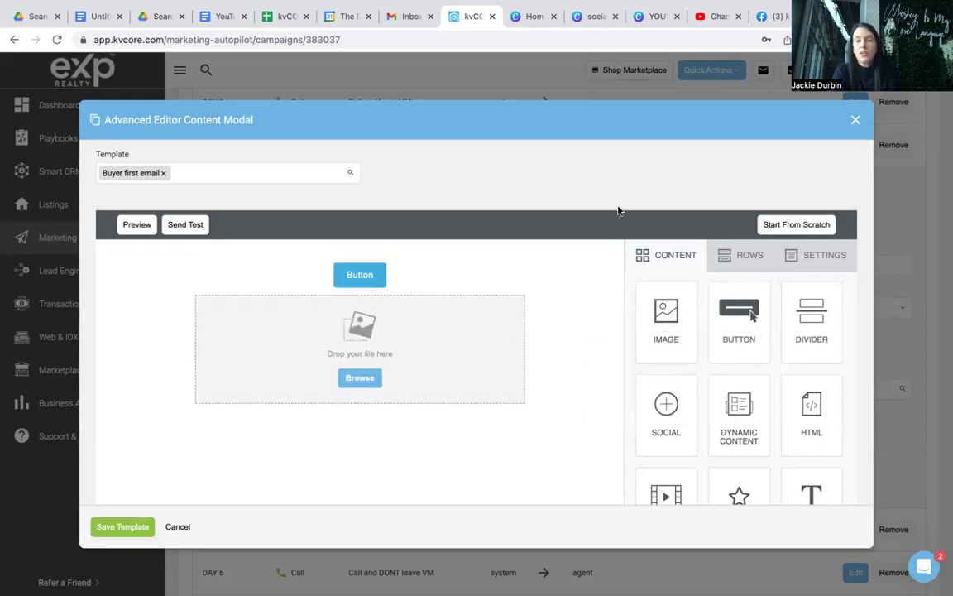
pyautogui.click(113, 533)
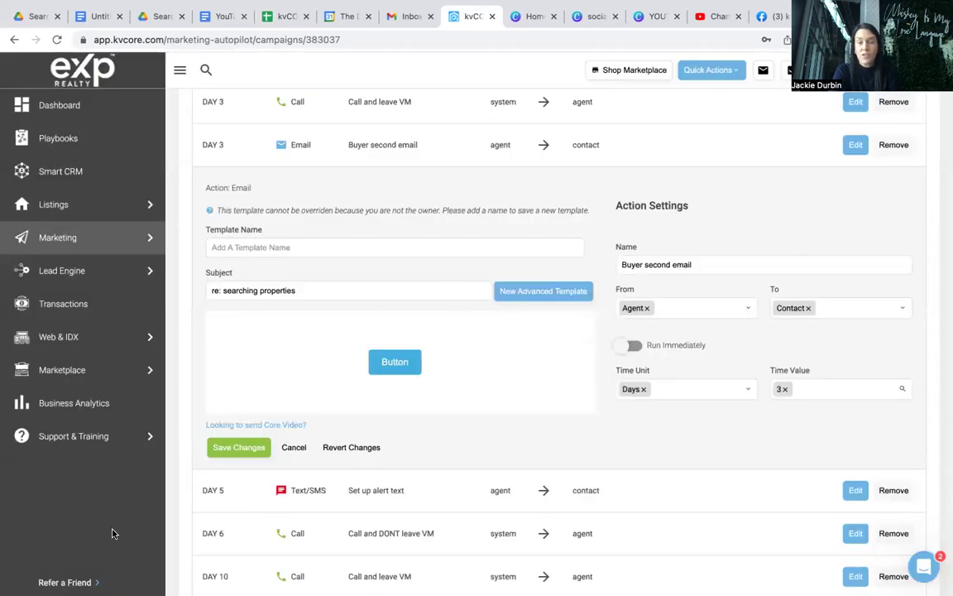
# - Name the Day 3 email template 'email 1' and save the changes
pyautogui.click(239, 246)
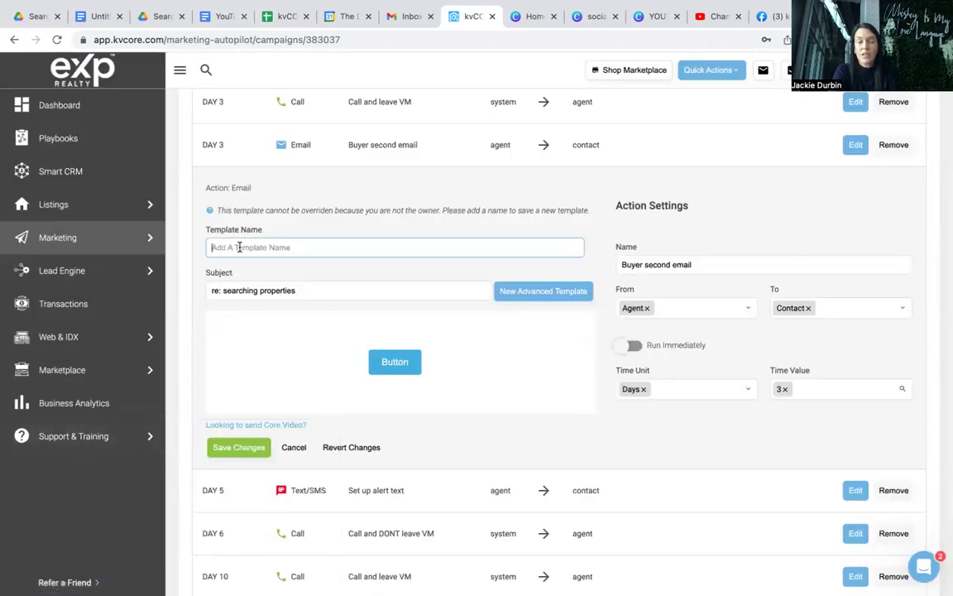
pyautogui.write('email 1')
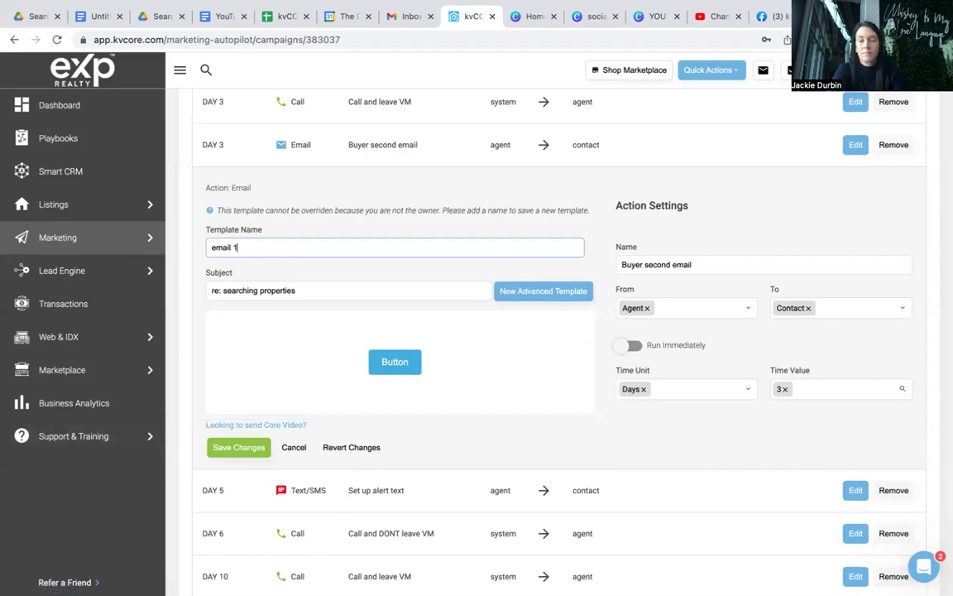
pyautogui.click(223, 448)
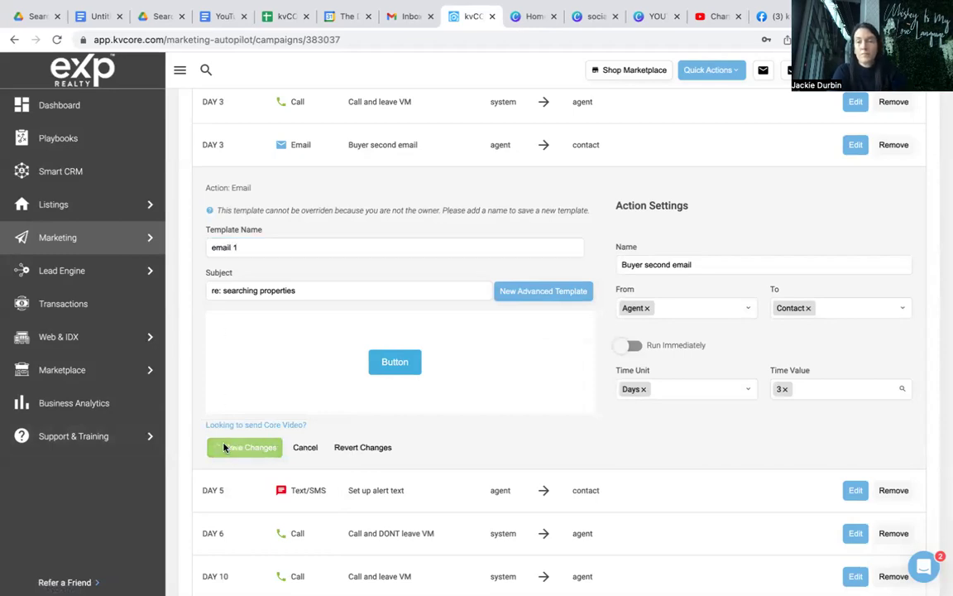